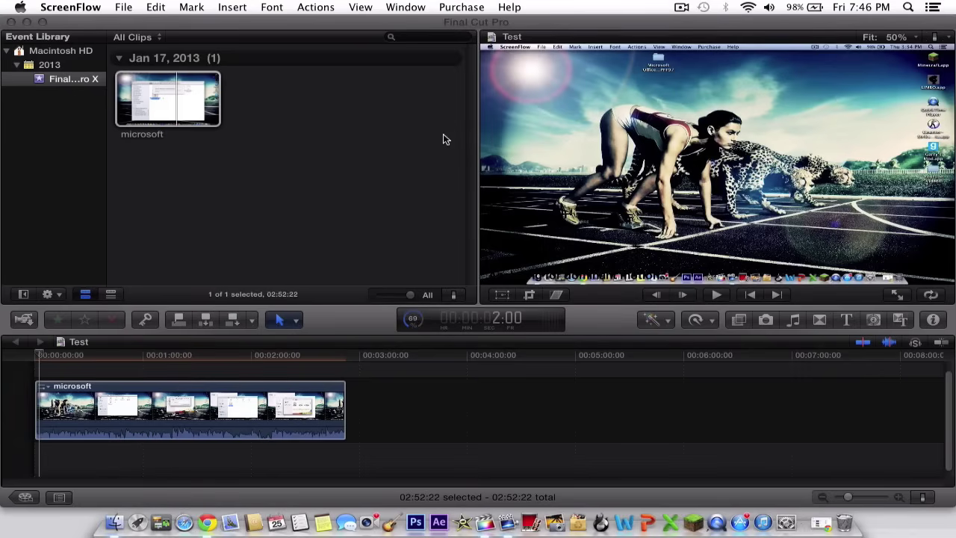
Select the microsoft clip in the Test timeline and bring up the Share menu's options.
click(441, 139)
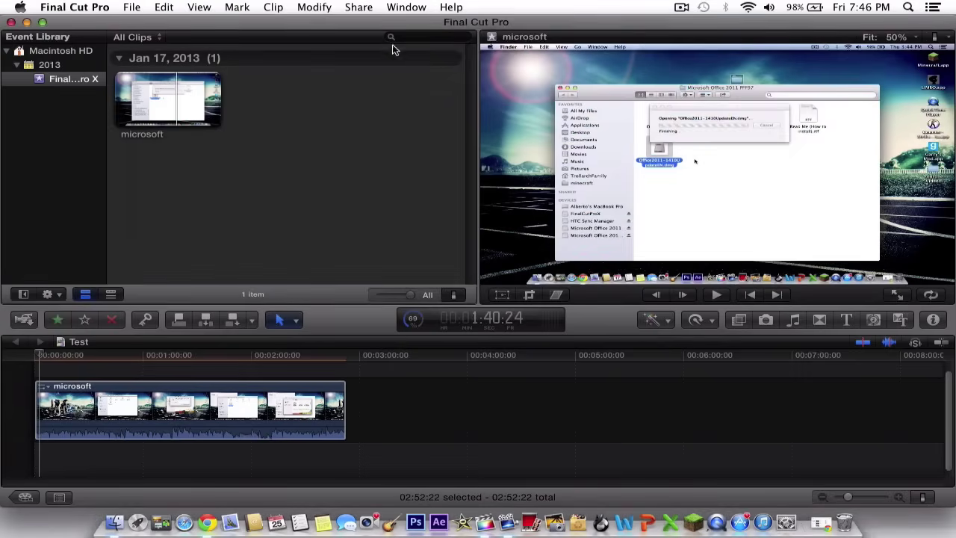
click(103, 414)
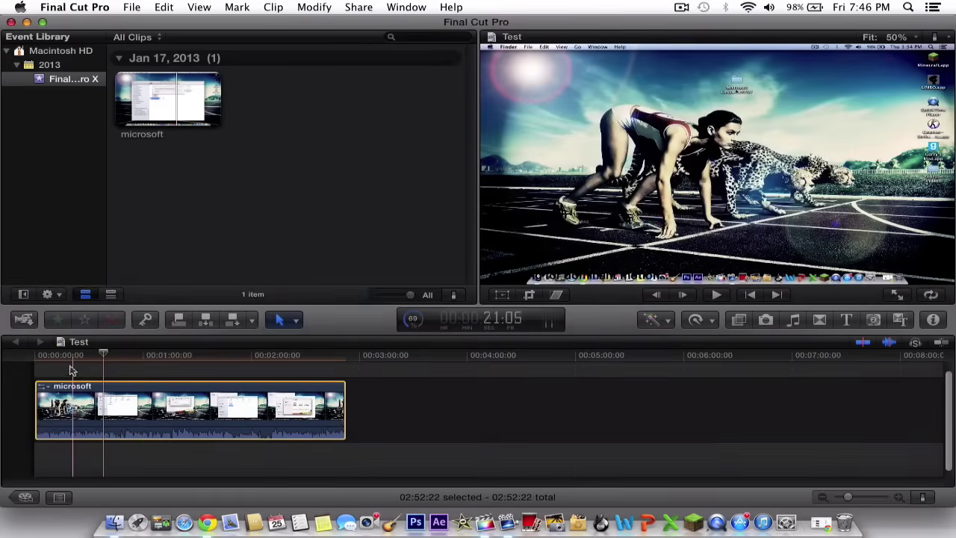
click(359, 7)
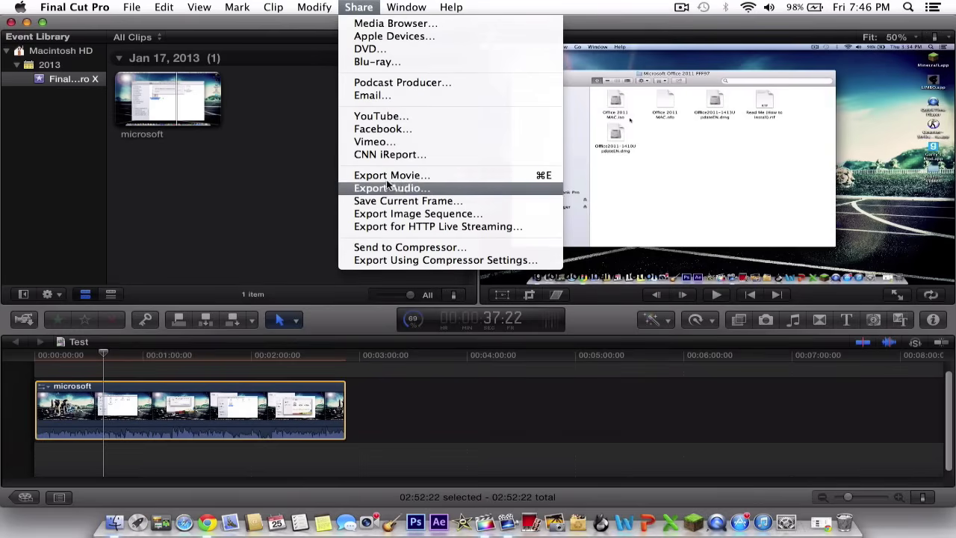
click(384, 117)
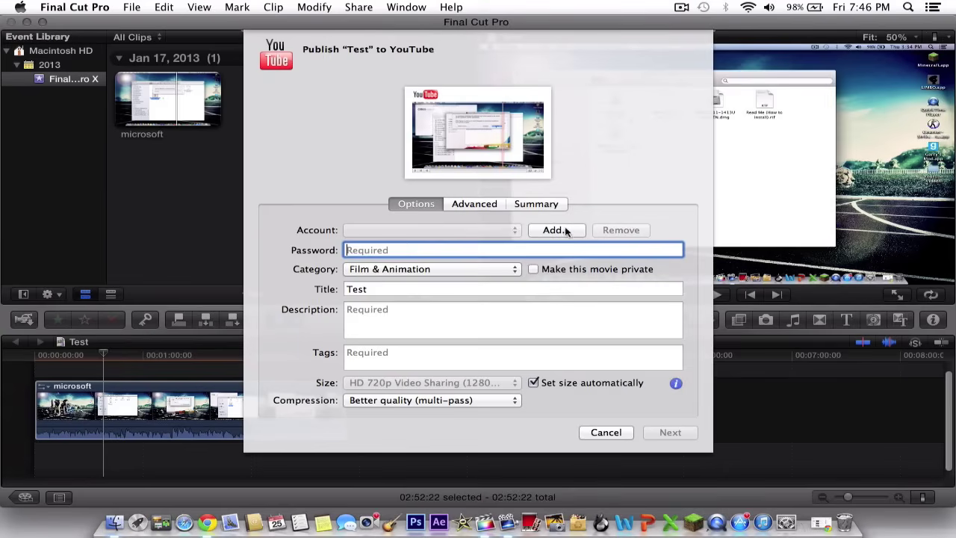
click(463, 205)
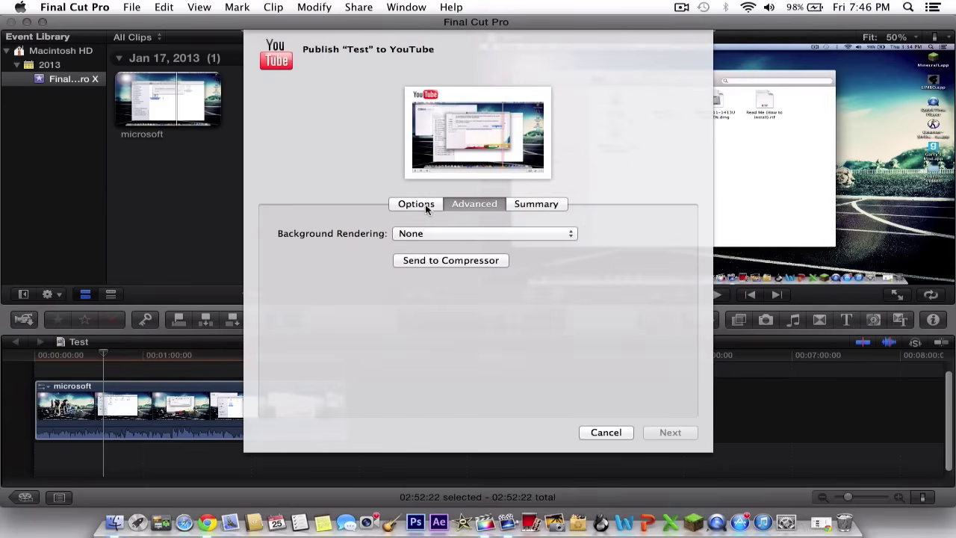
click(546, 206)
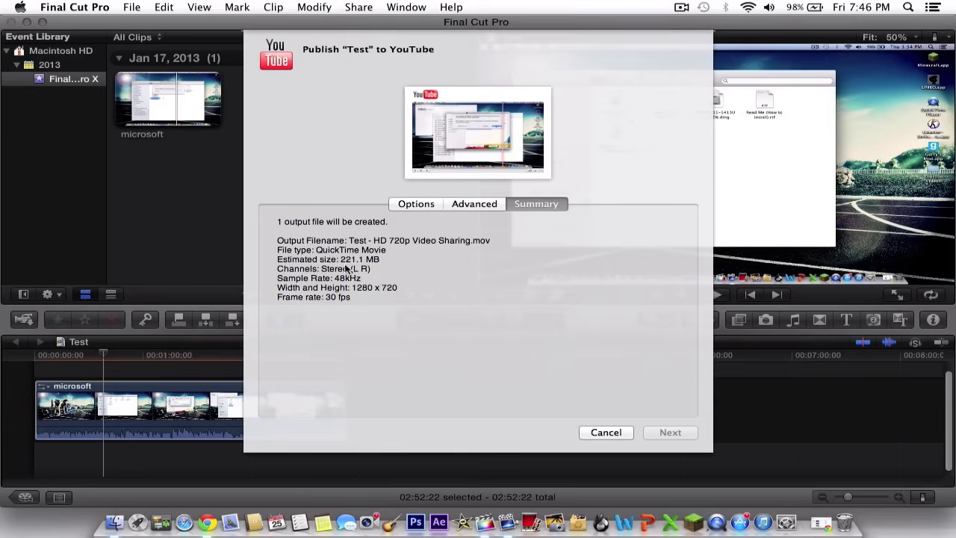
click(416, 205)
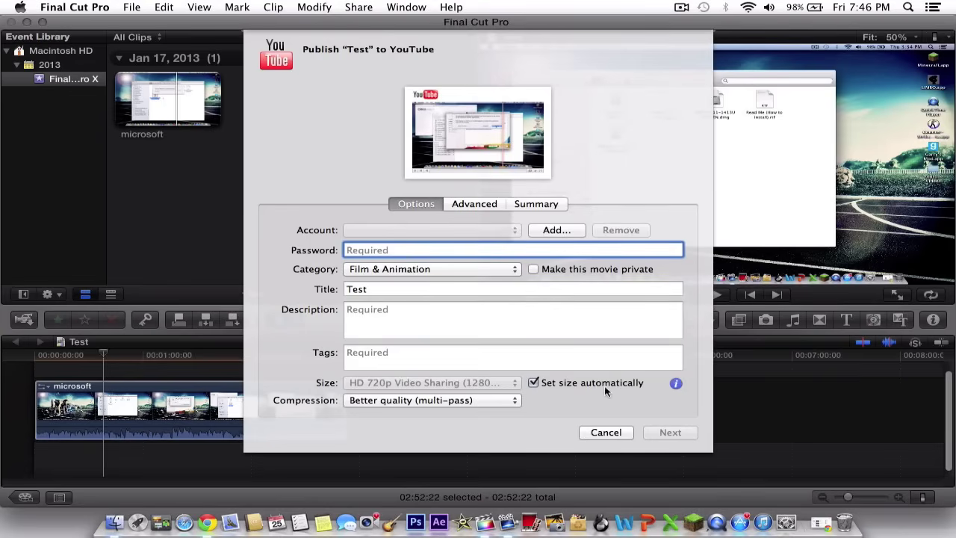
click(532, 383)
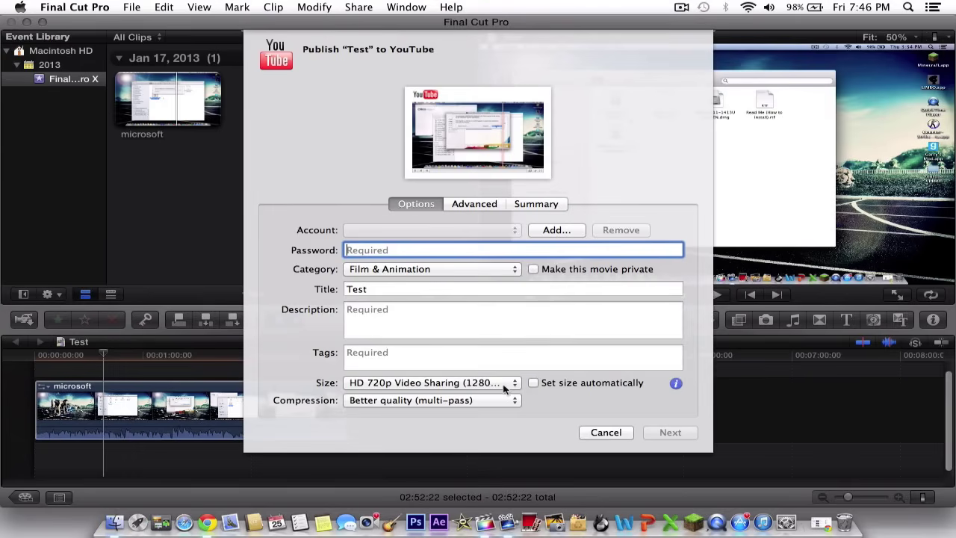
click(508, 383)
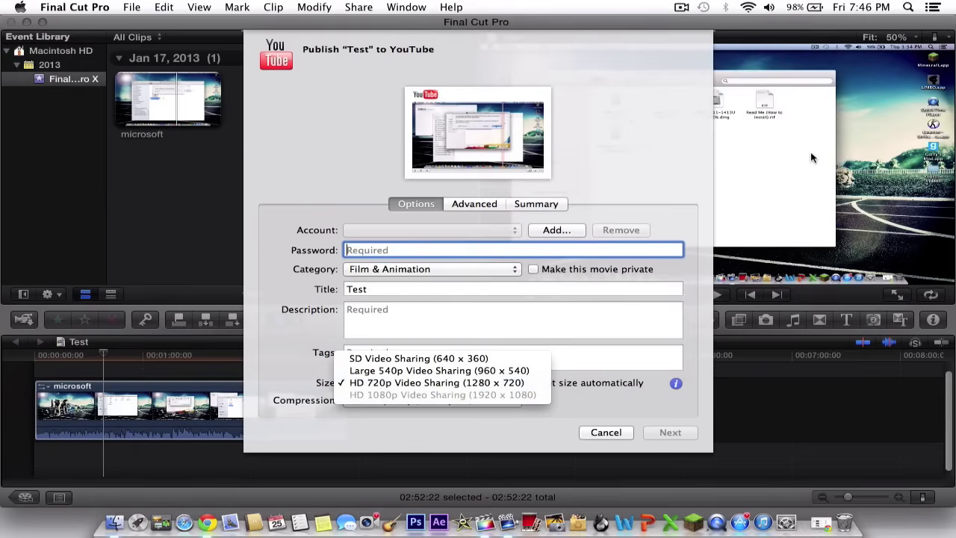
click(514, 418)
click(515, 383)
click(500, 416)
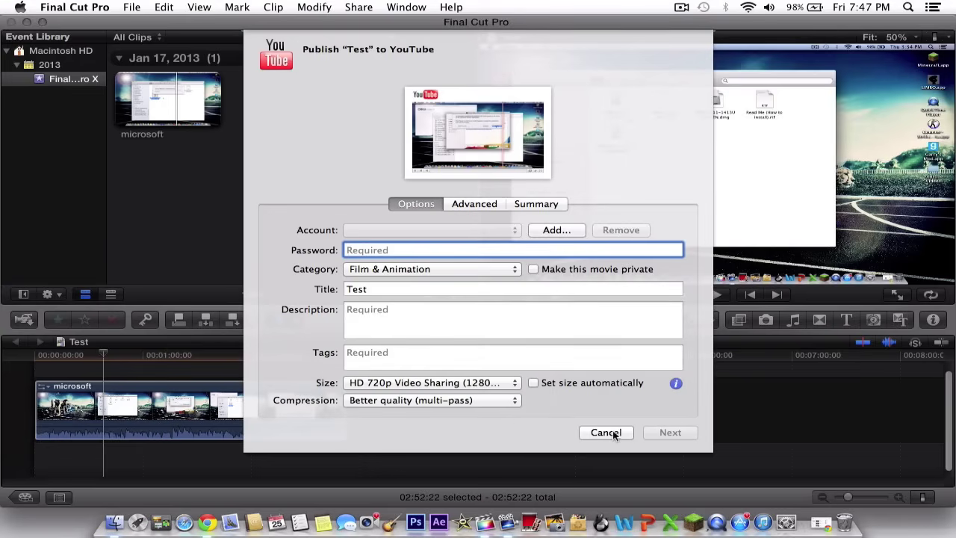
click(480, 408)
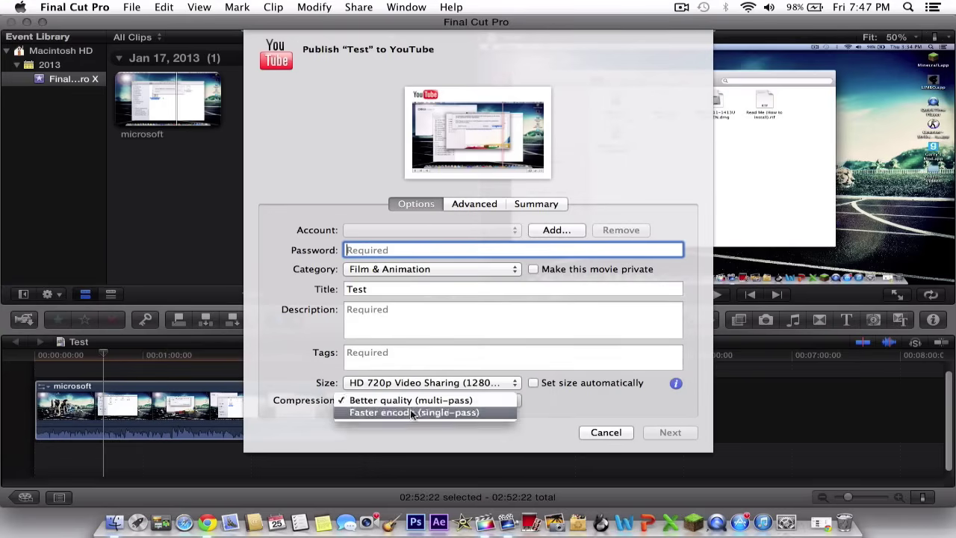
click(478, 384)
click(577, 411)
click(604, 430)
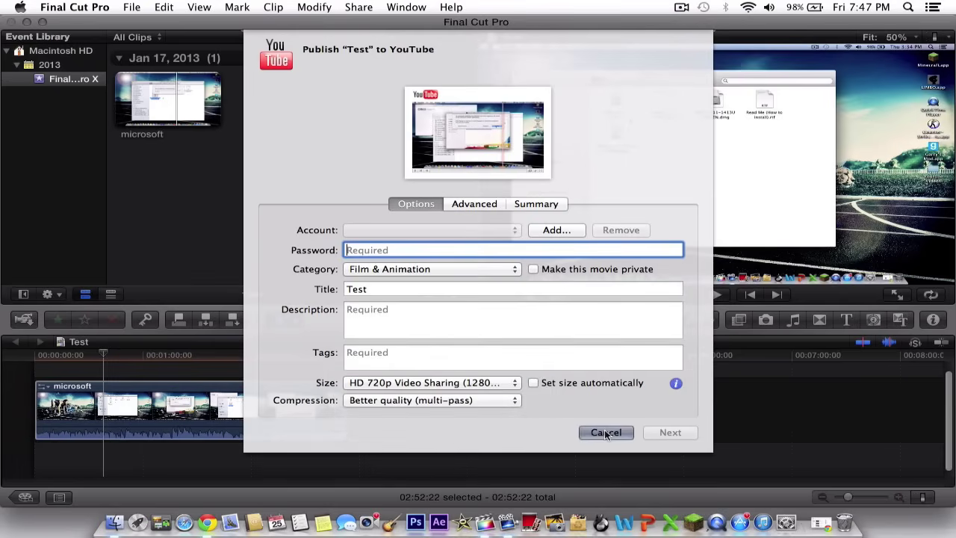
click(363, 8)
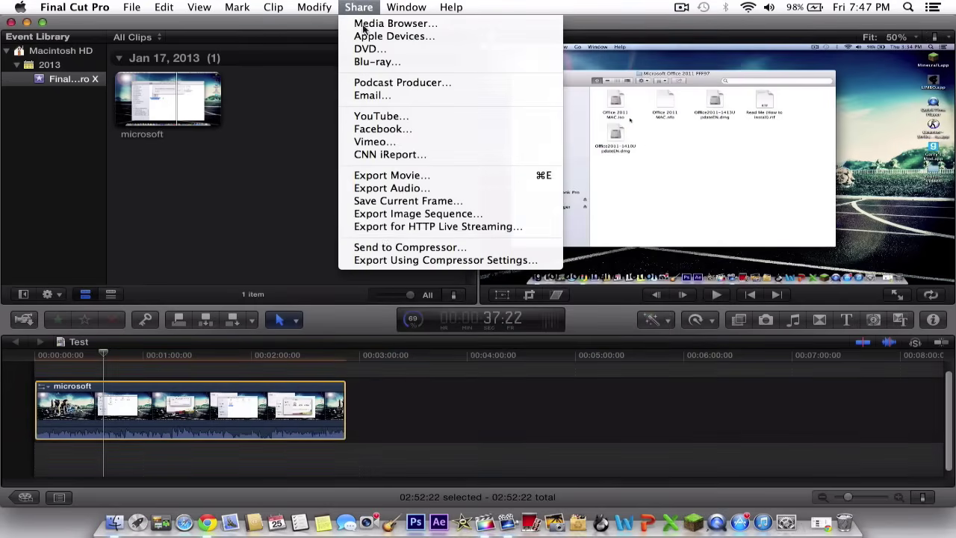
Review Export Movie settings: Current Settings, open in QuickTime Player, Video and Audio, and the Summary.
click(407, 175)
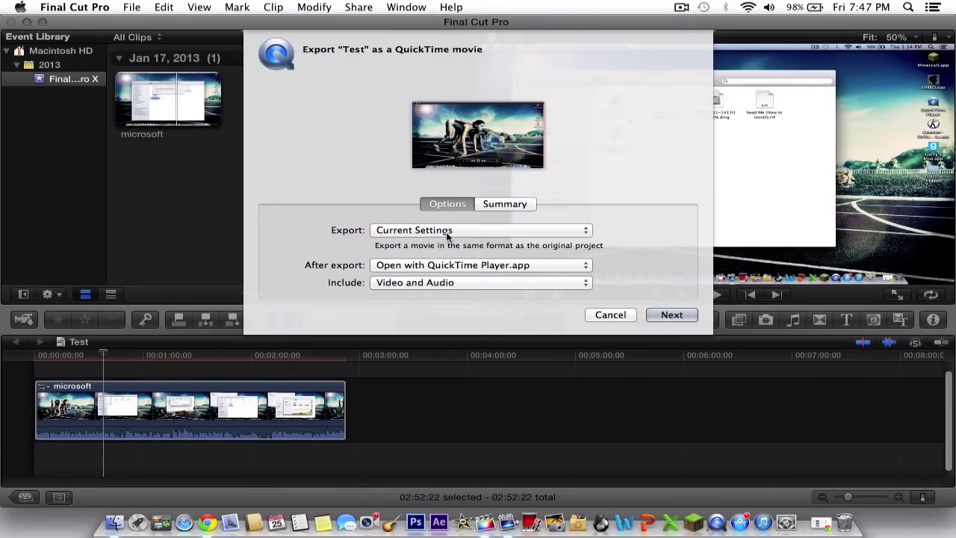
click(398, 231)
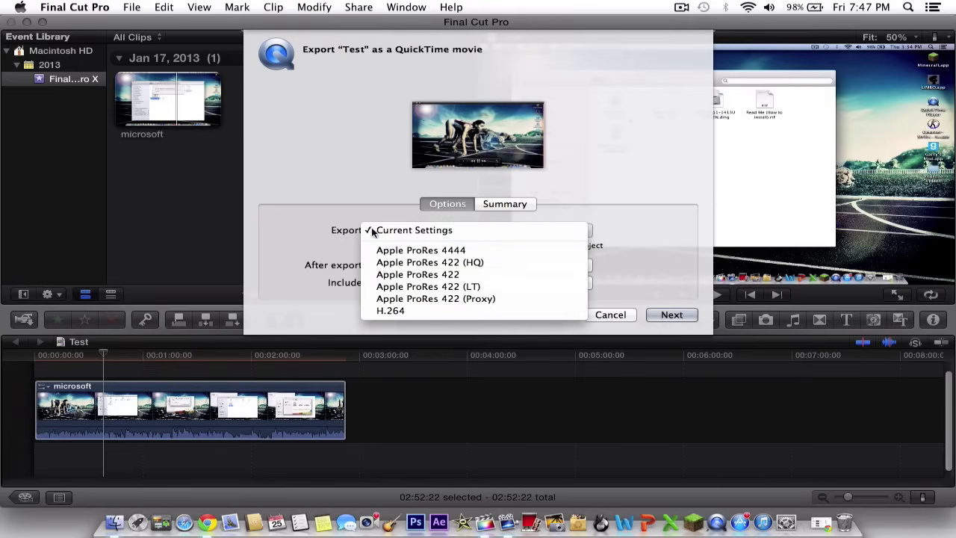
click(392, 232)
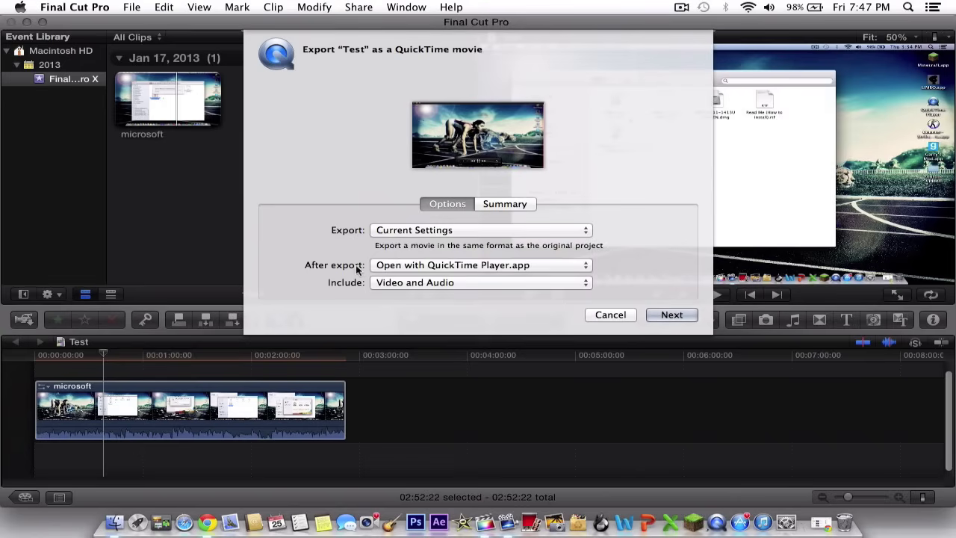
click(398, 266)
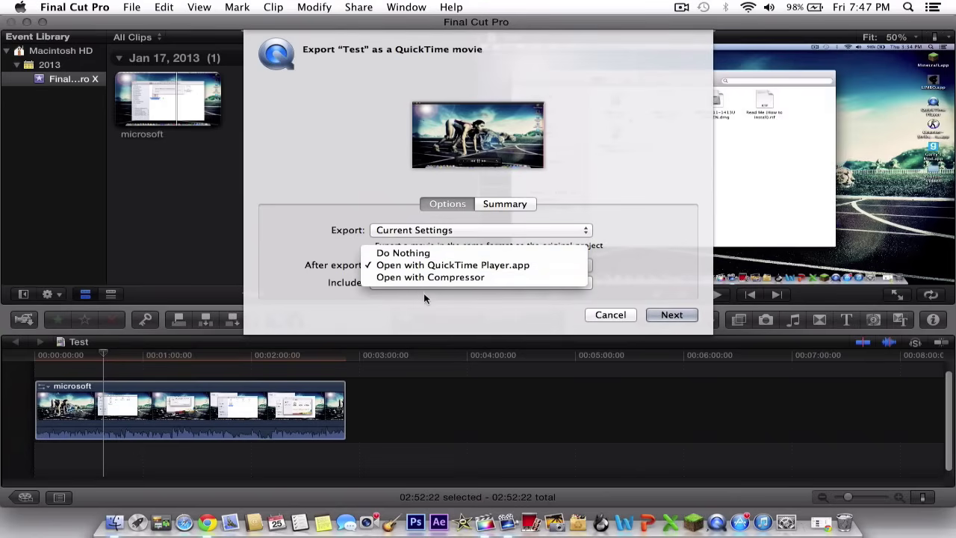
click(483, 300)
click(453, 283)
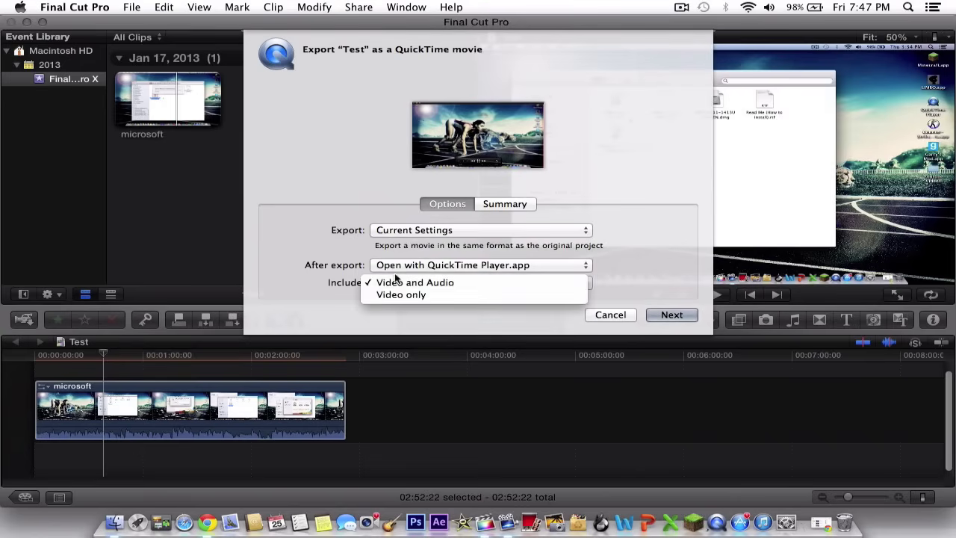
click(441, 308)
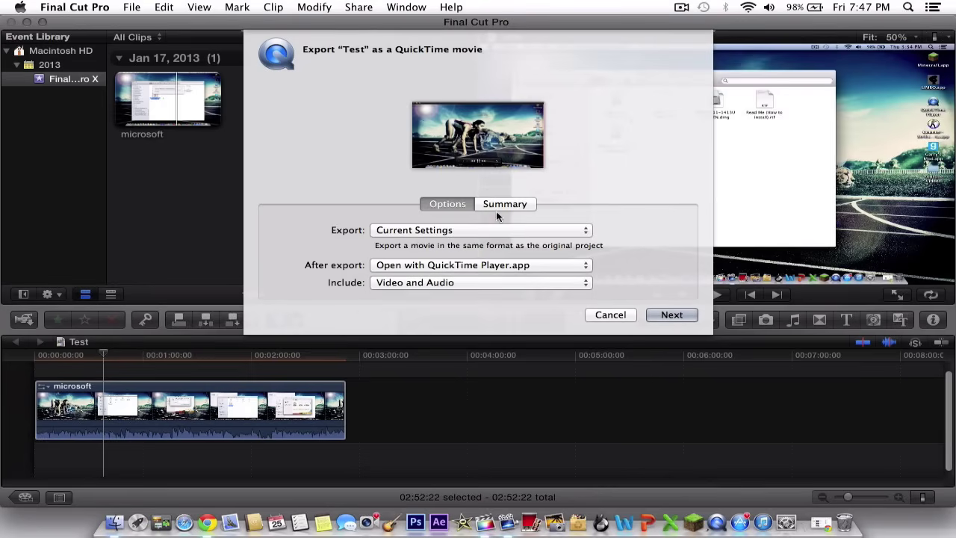
click(501, 204)
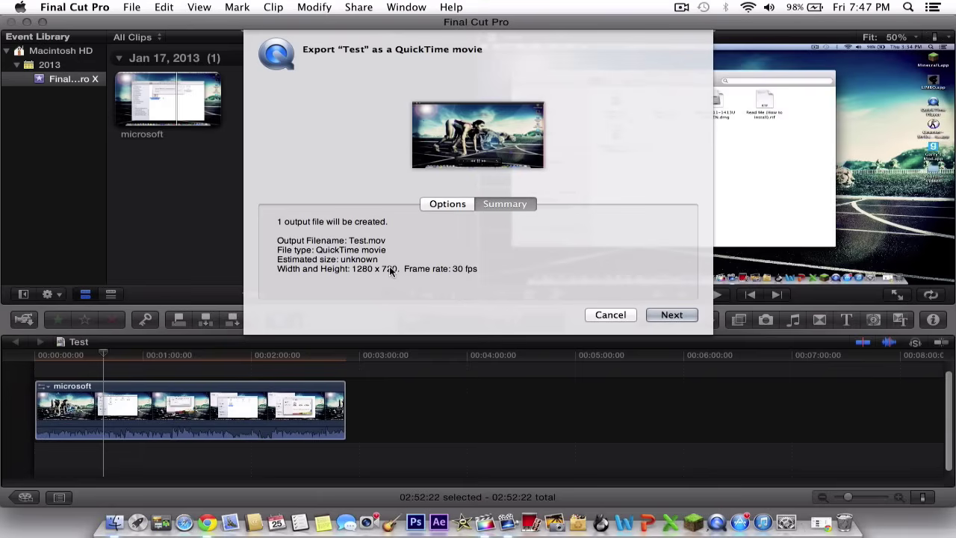
click(440, 207)
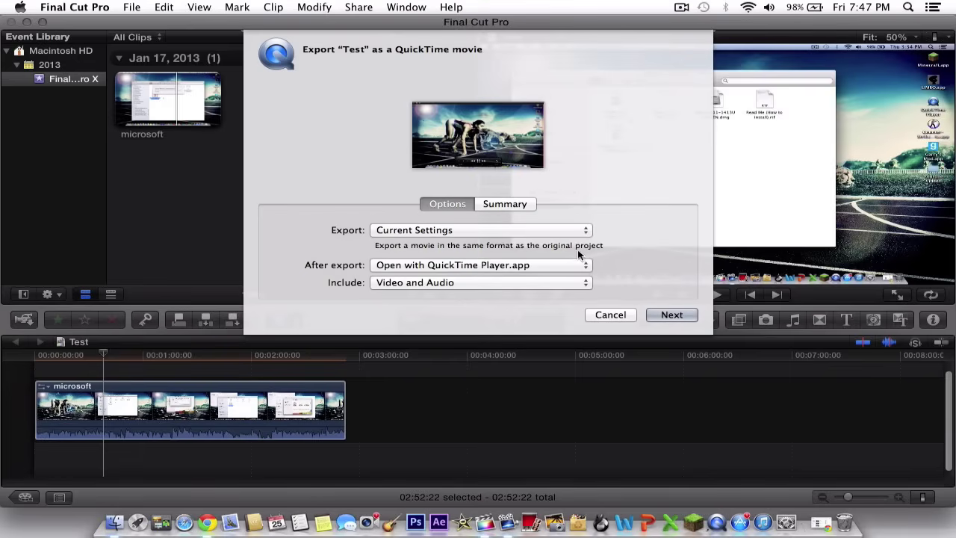
Go on to the save location, then cancel both the save and the QuickTime export.
click(671, 315)
click(528, 106)
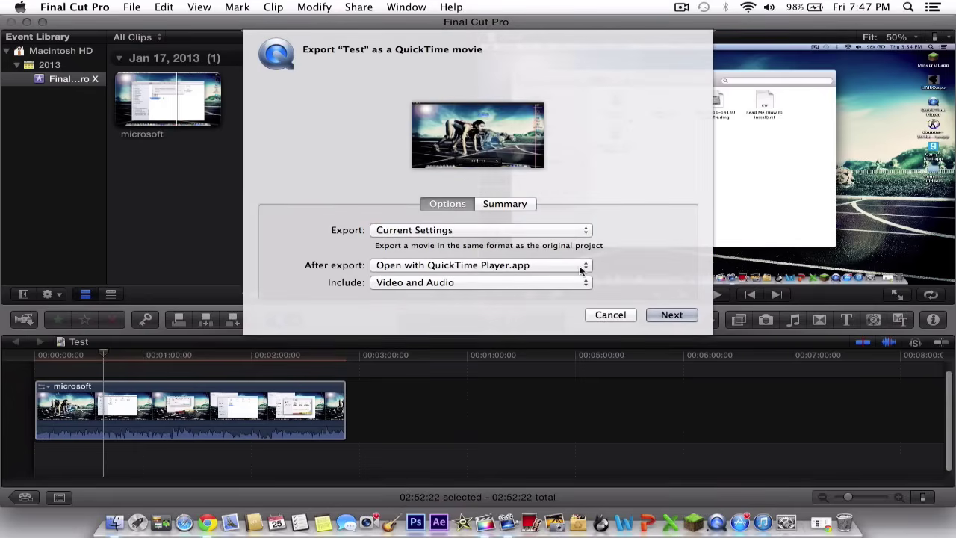
click(608, 315)
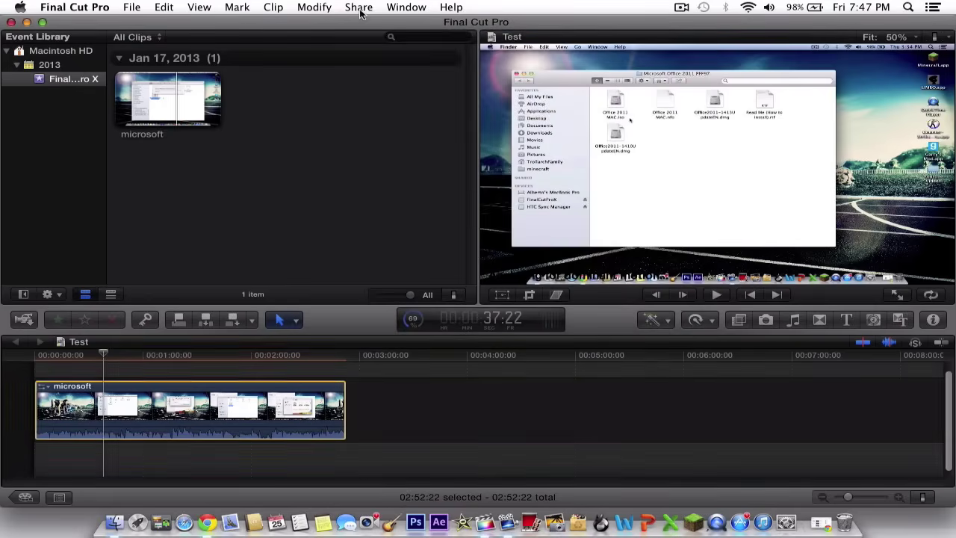
Reopen the QuickTime movie export settings from Share, then dismiss them.
click(359, 7)
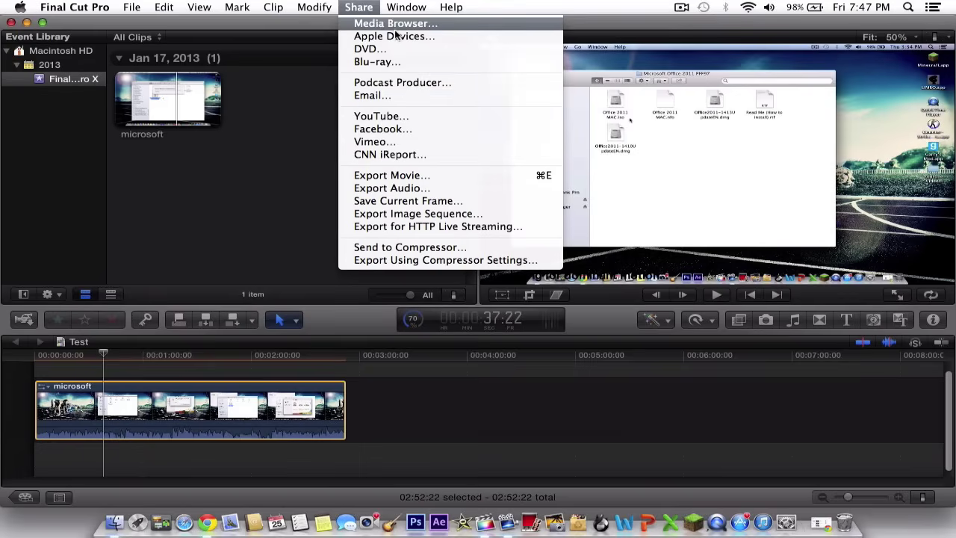
click(410, 176)
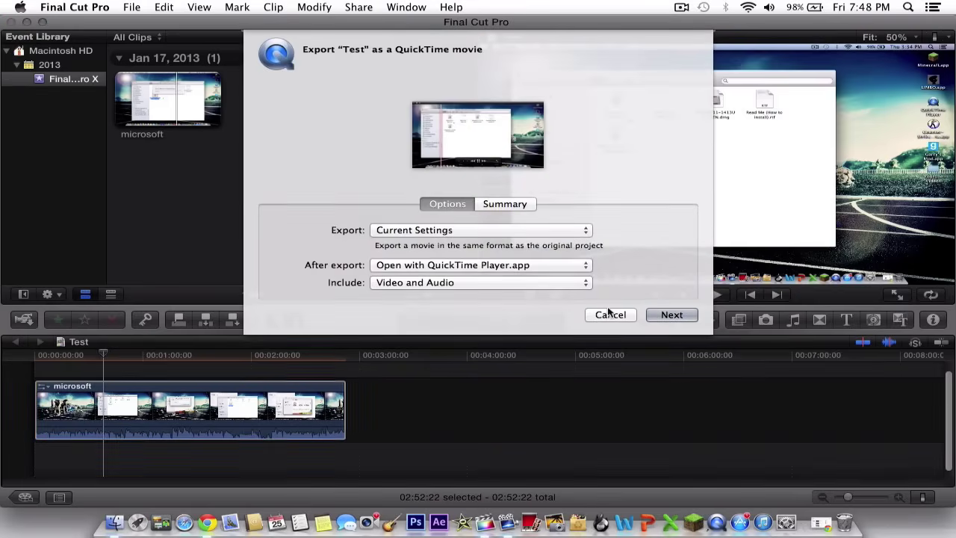
key(Escape)
Try the Export Using Compressor Settings option, dismiss the Compressor-required alert, and reopen Share.
click(357, 8)
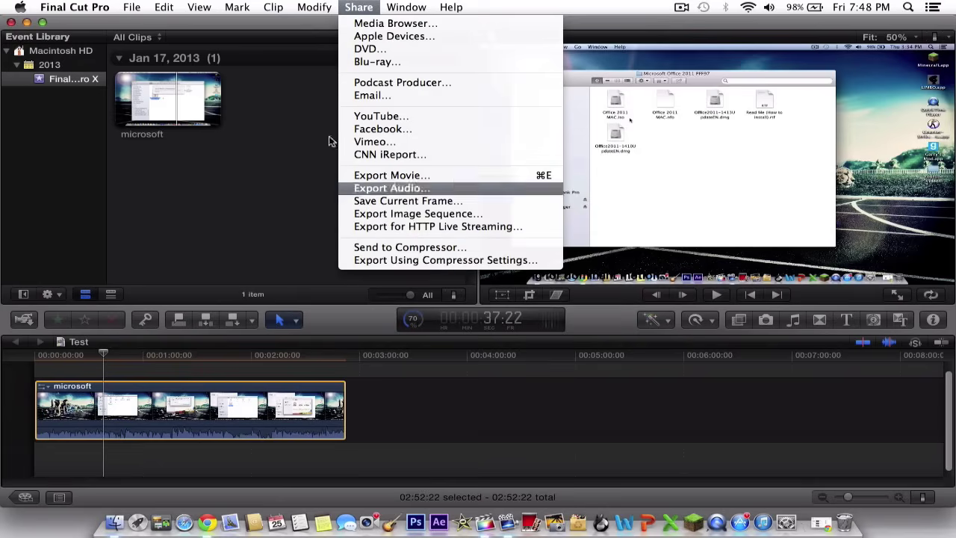
mouse_move(117, 9)
mouse_move(359, 8)
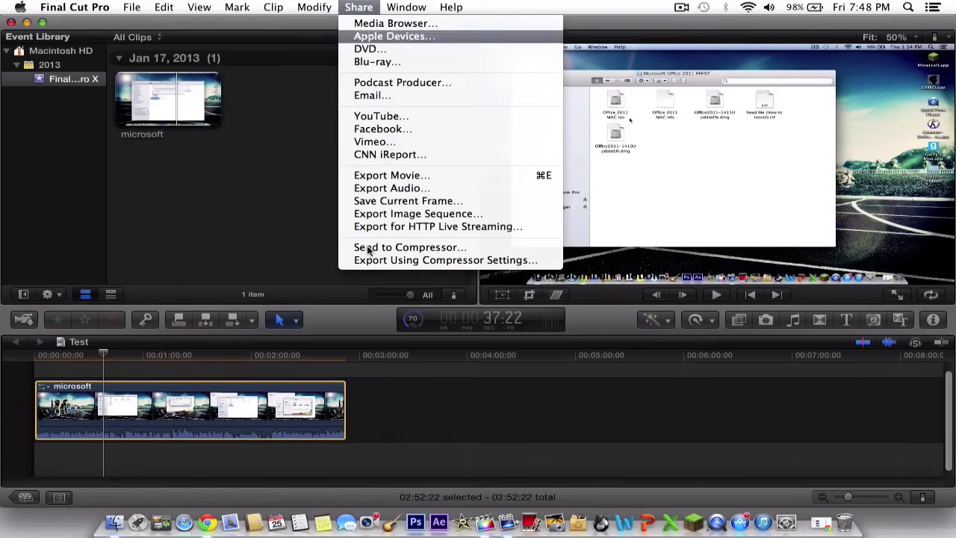
click(378, 262)
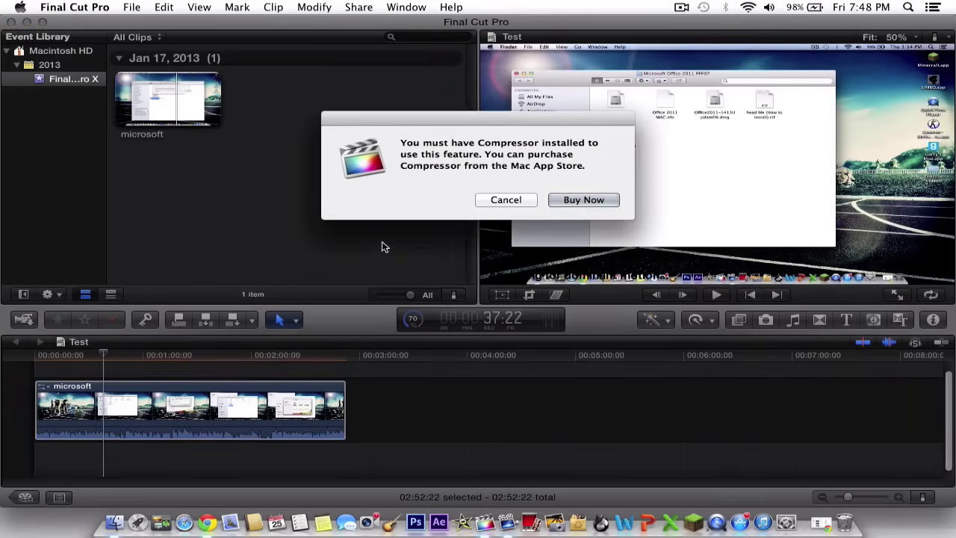
click(494, 200)
click(359, 8)
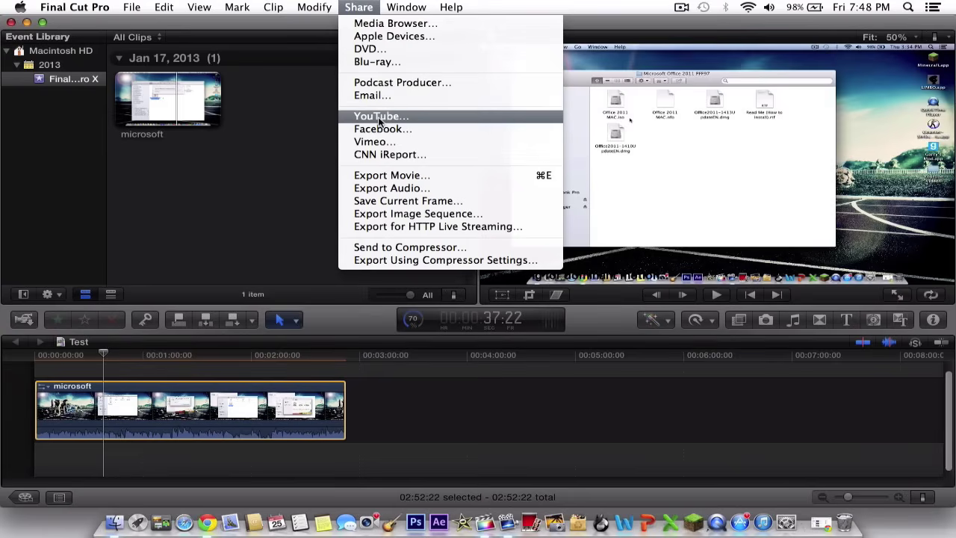
Set the Test movie export format to H.264 and check its Summary (298.48 MB, 1280×720, 30 fps).
click(400, 175)
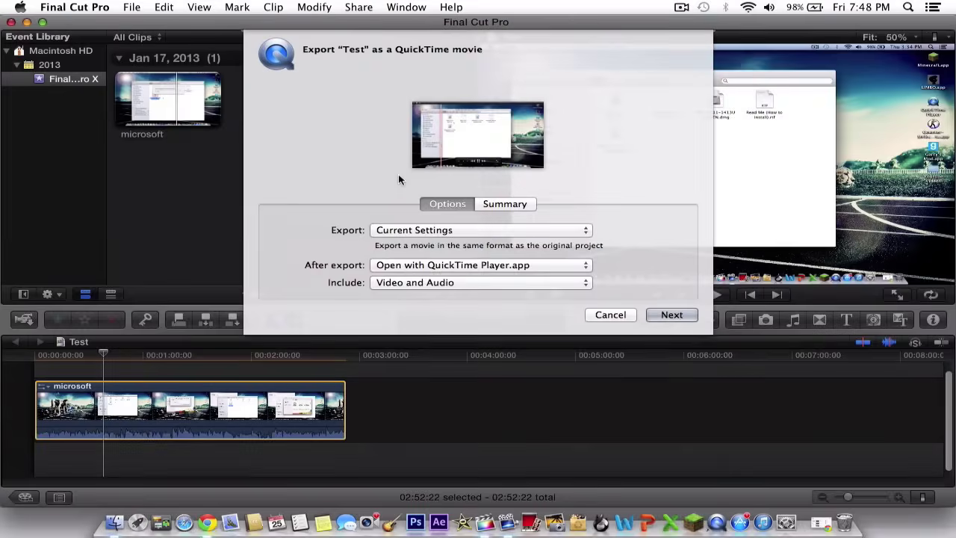
click(423, 230)
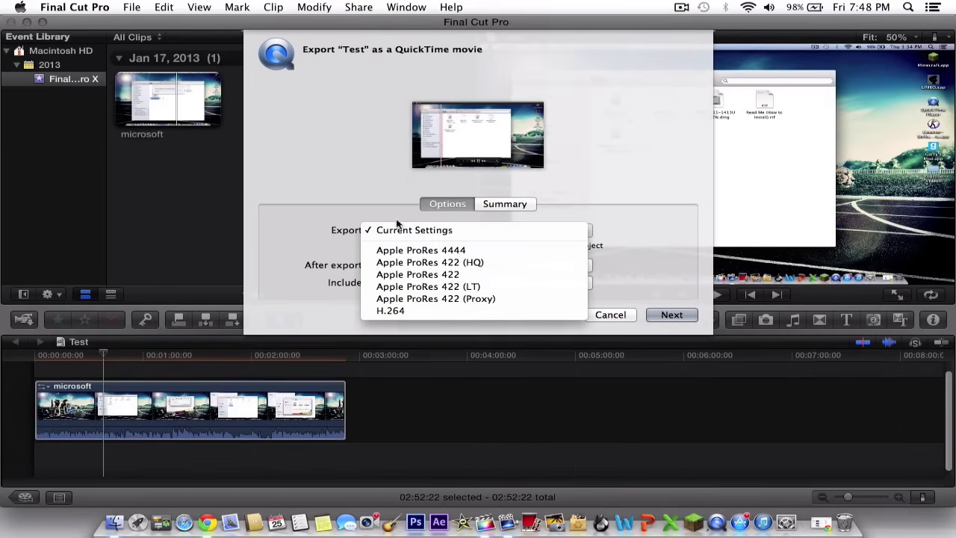
click(353, 192)
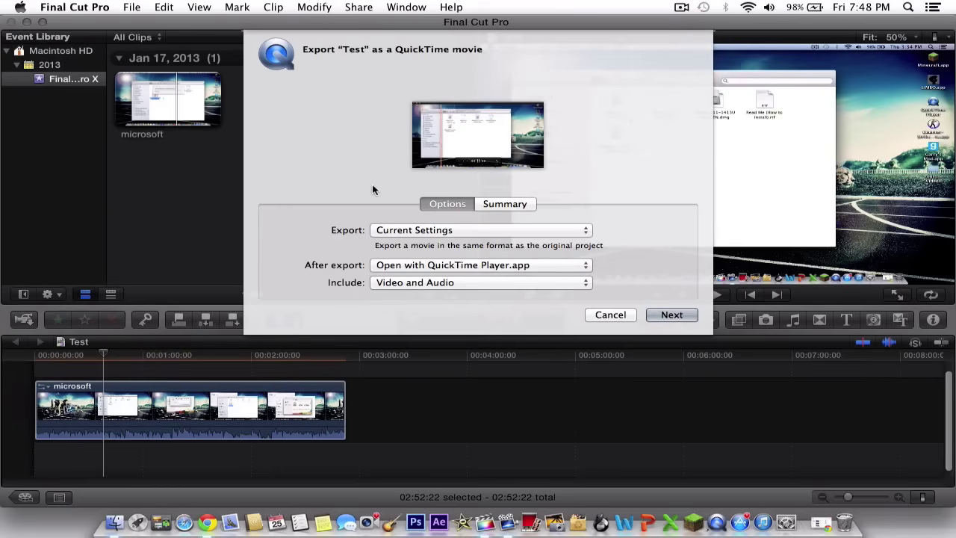
click(422, 232)
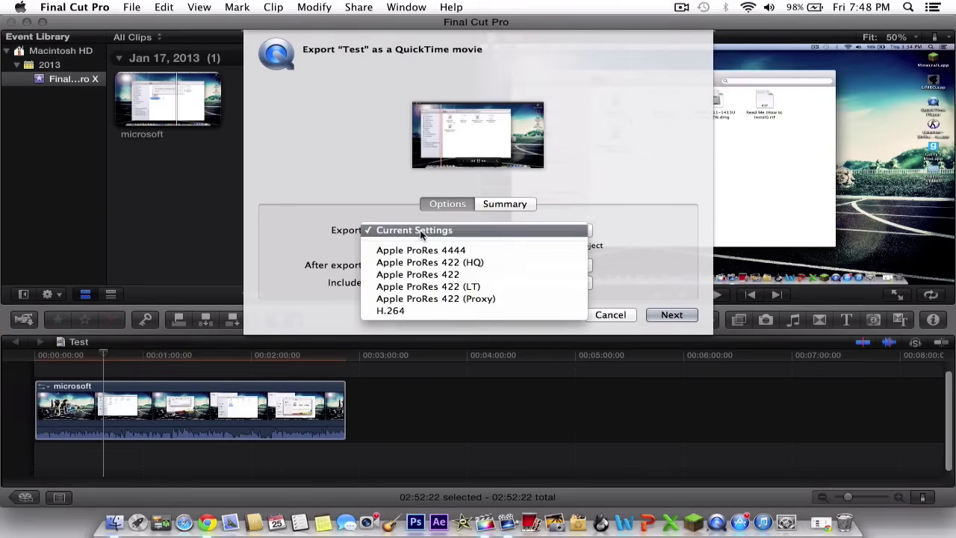
click(398, 310)
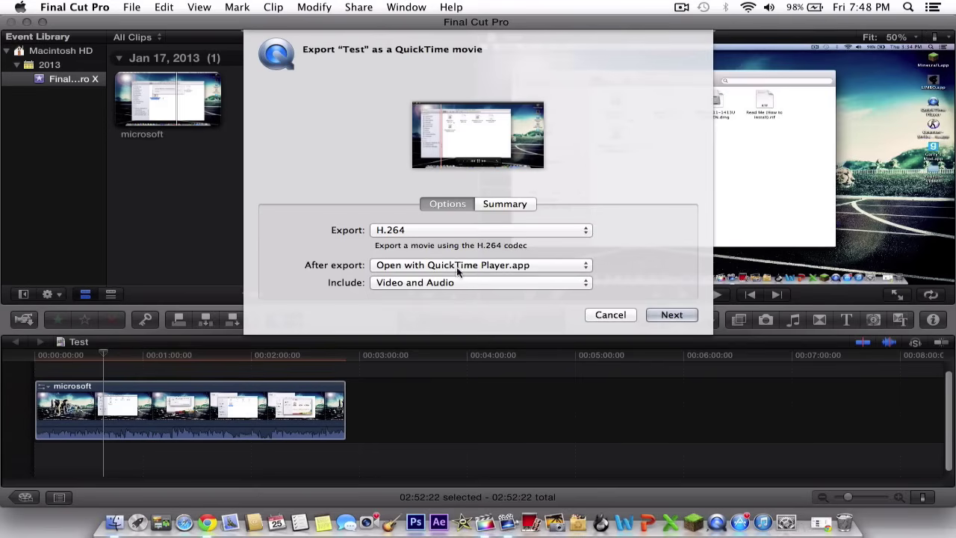
click(504, 203)
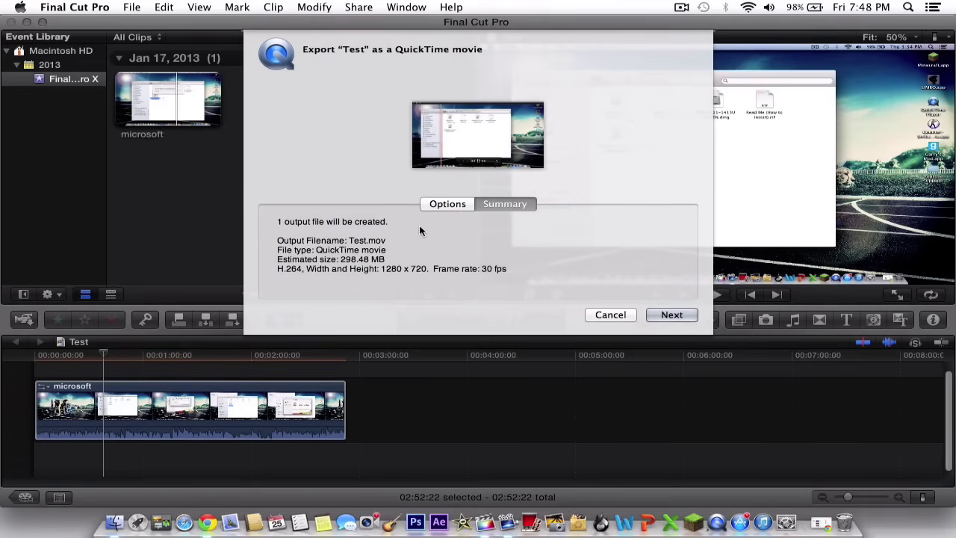
Proceed to the save location, then cancel the Save As and the H.264 export.
click(362, 7)
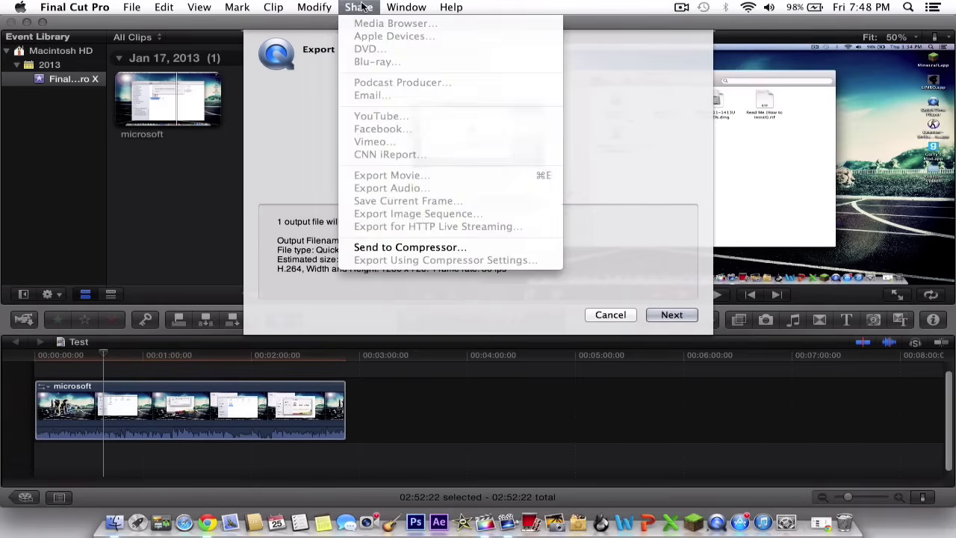
click(572, 278)
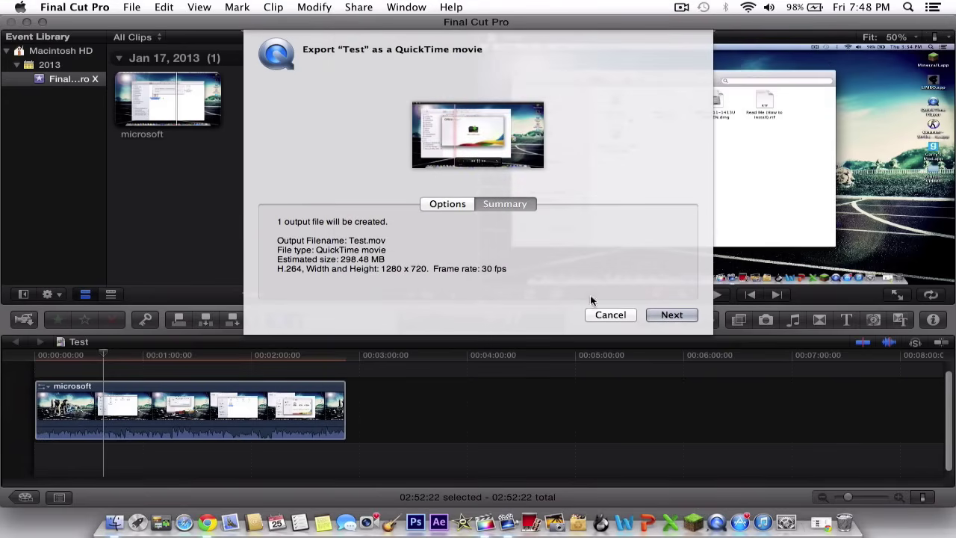
click(671, 314)
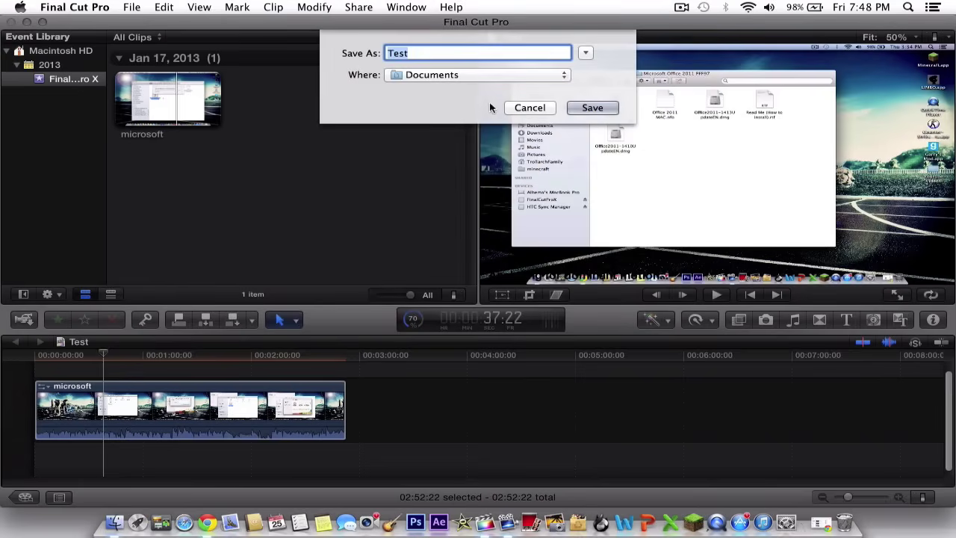
click(527, 110)
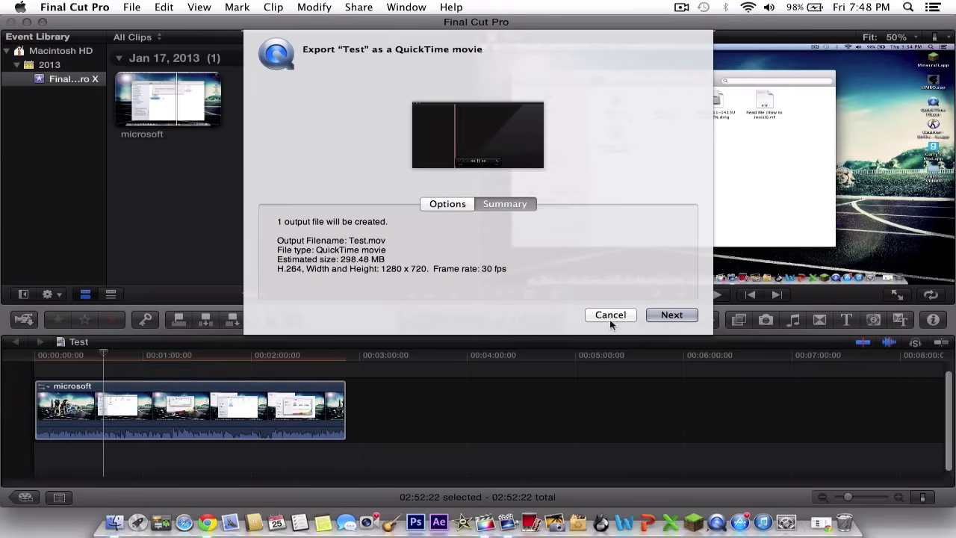
click(612, 318)
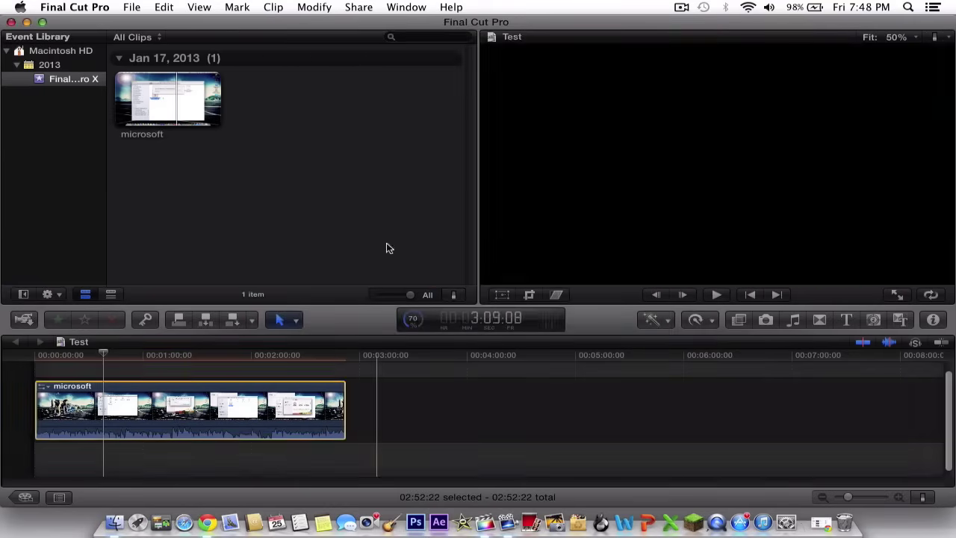
click(361, 11)
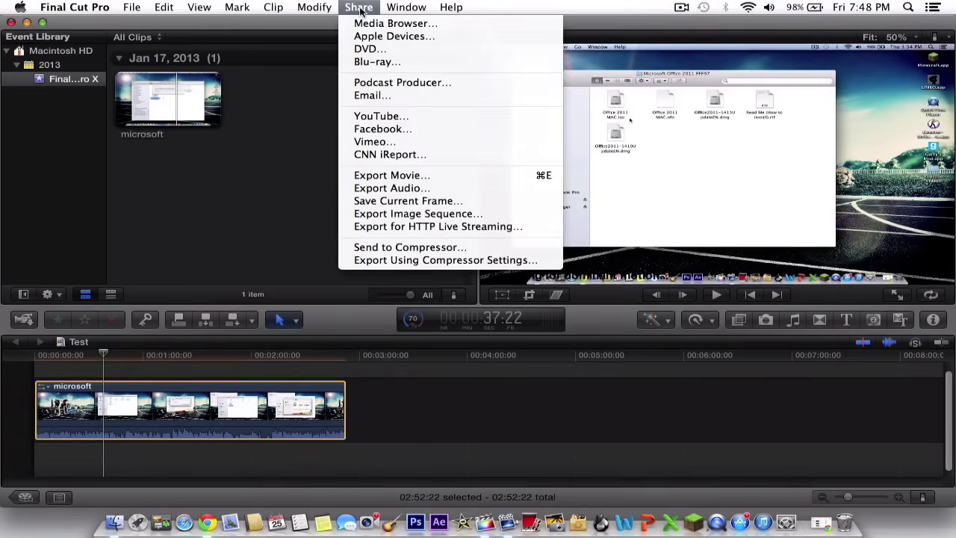
click(389, 122)
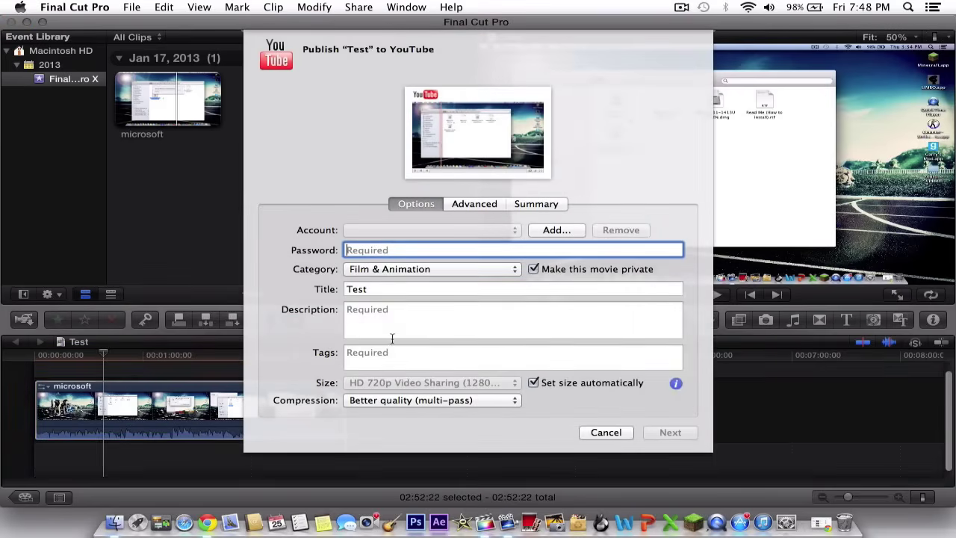
click(487, 400)
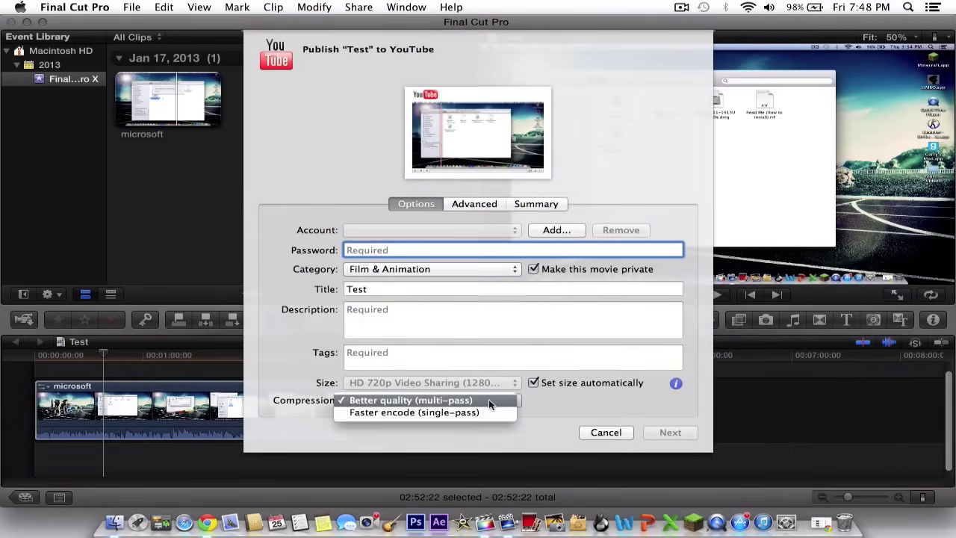
click(489, 398)
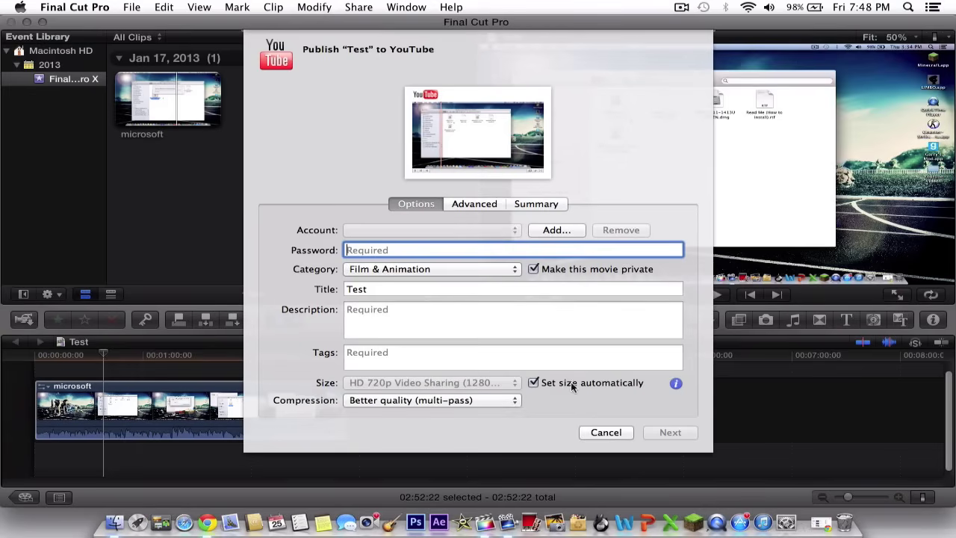
click(494, 203)
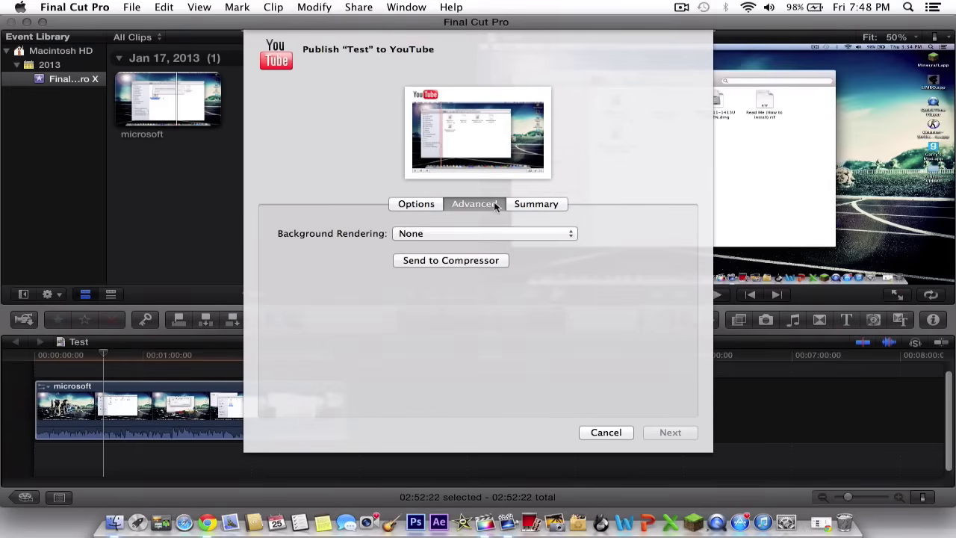
click(515, 204)
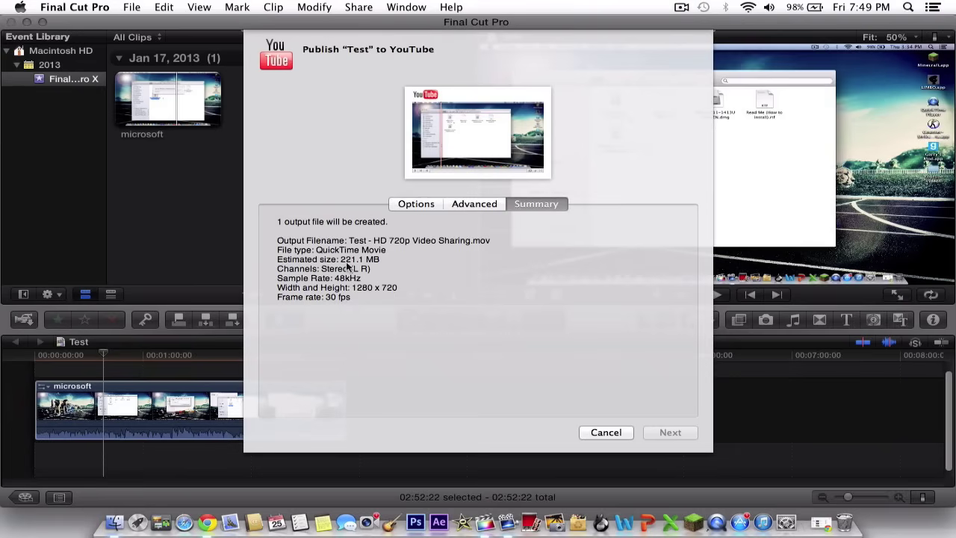
click(602, 431)
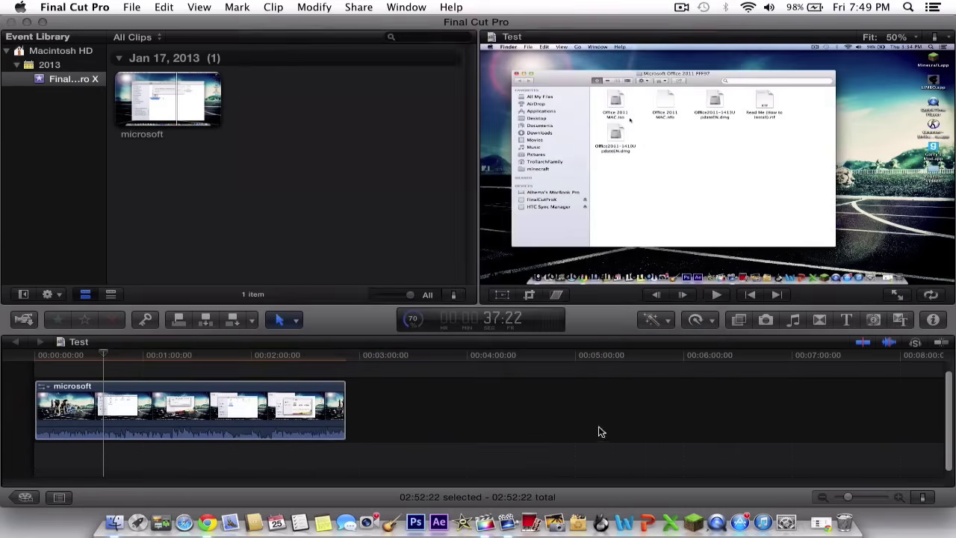
click(358, 7)
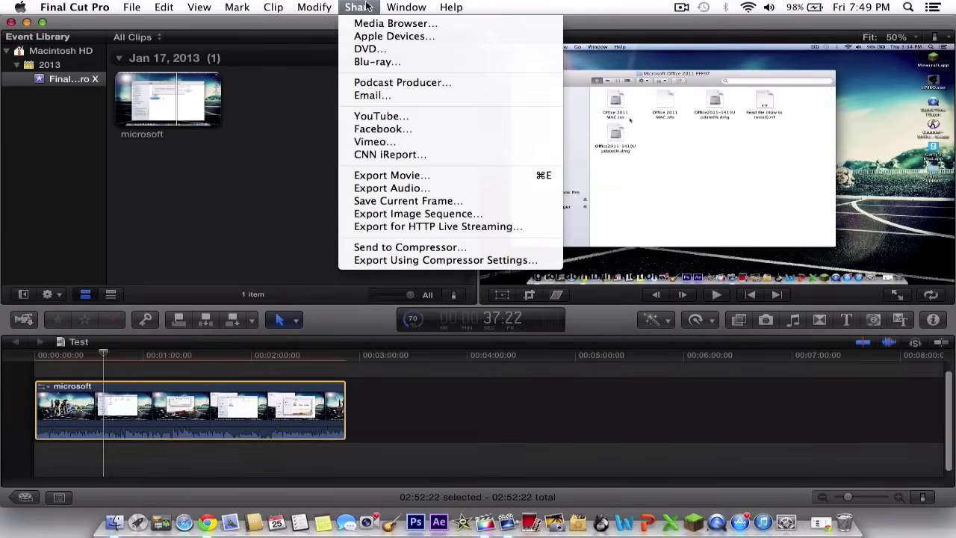
click(393, 176)
click(500, 203)
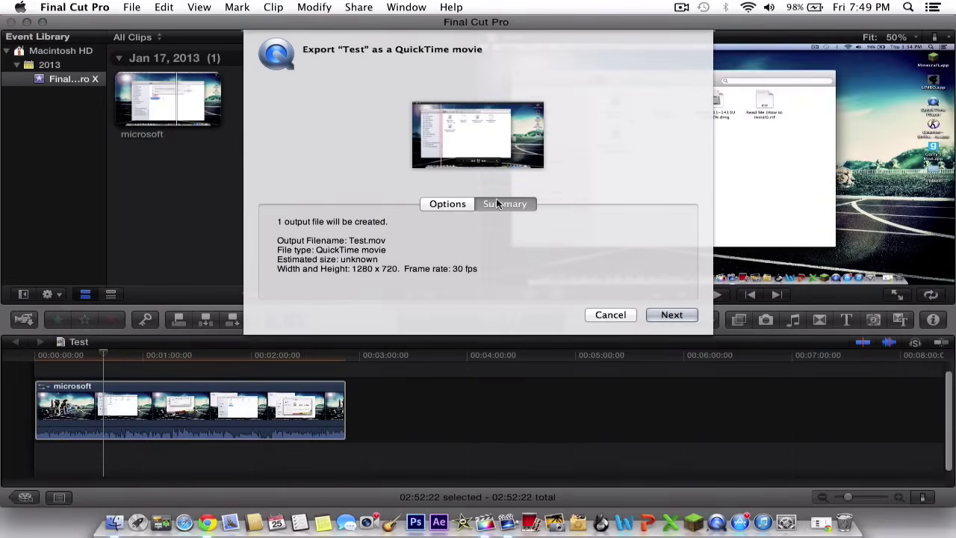
click(441, 204)
click(410, 232)
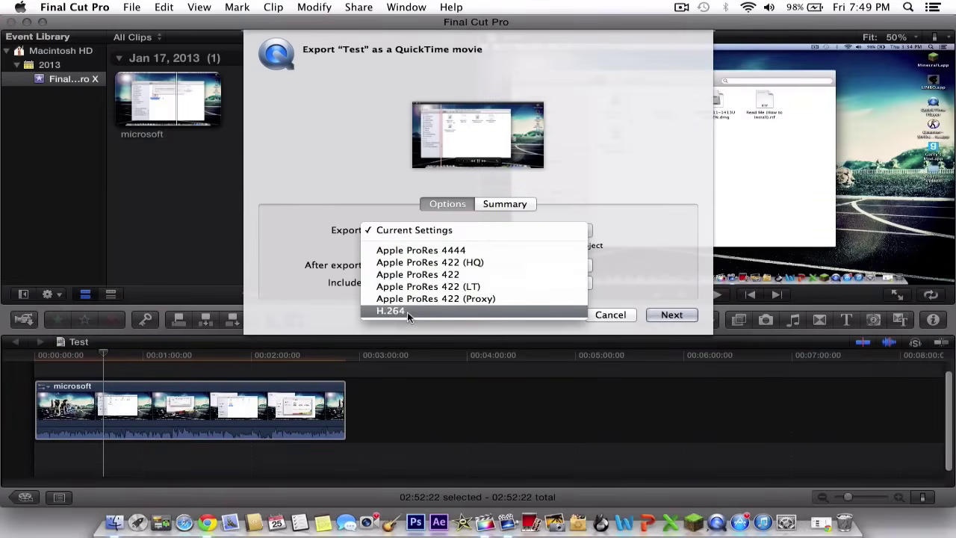
click(513, 200)
click(514, 206)
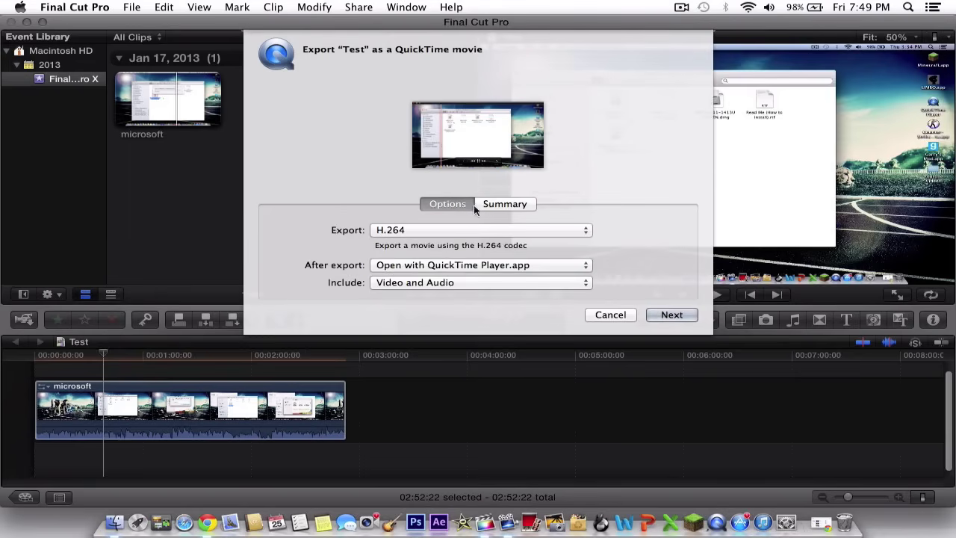
click(393, 230)
click(345, 145)
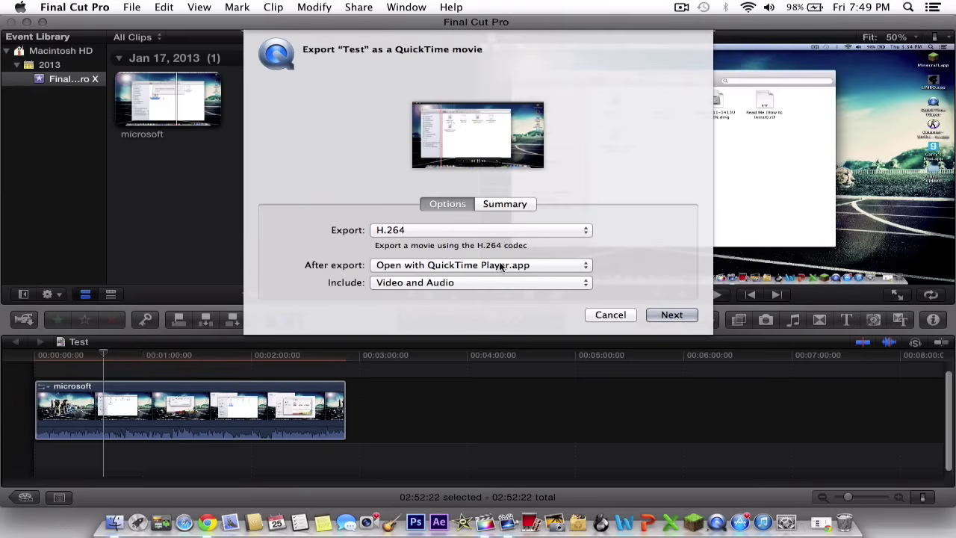
click(505, 204)
click(440, 204)
click(504, 203)
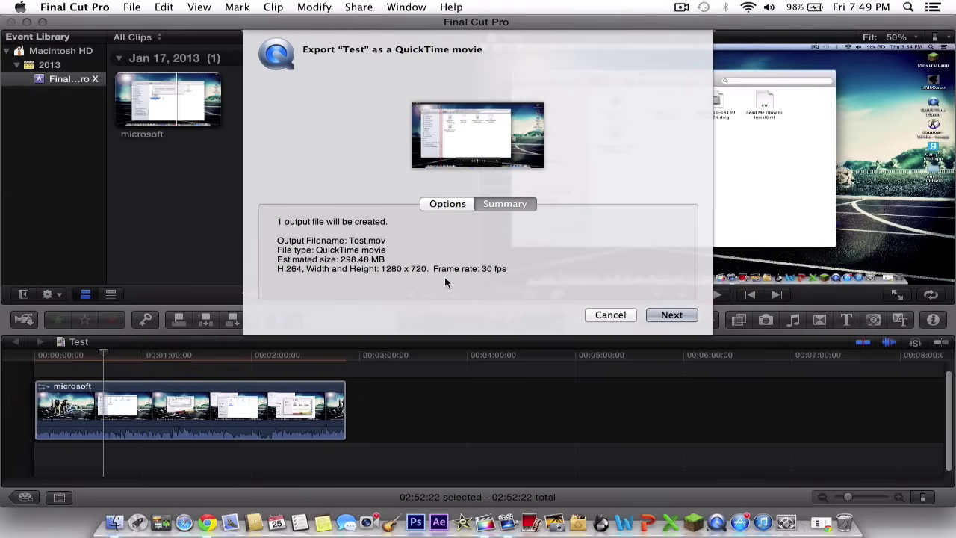
click(611, 315)
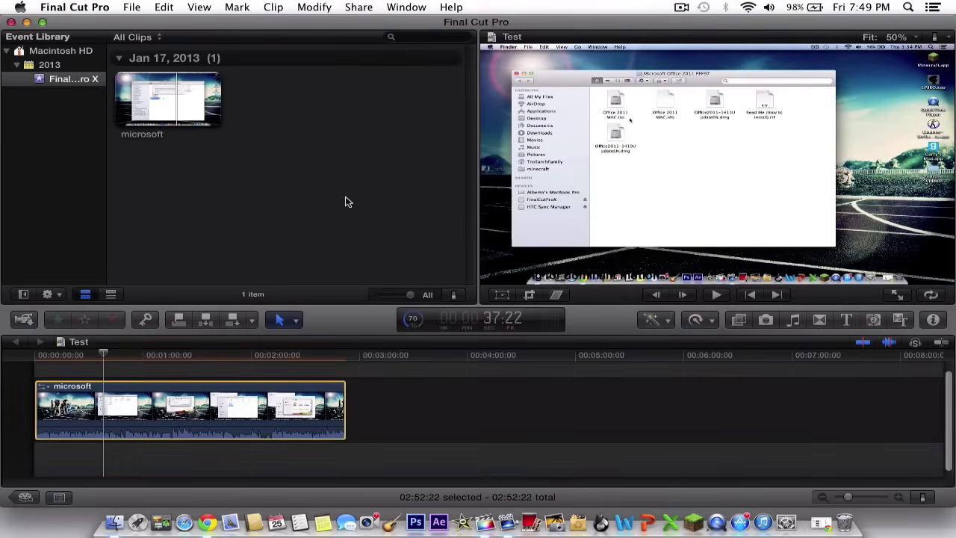